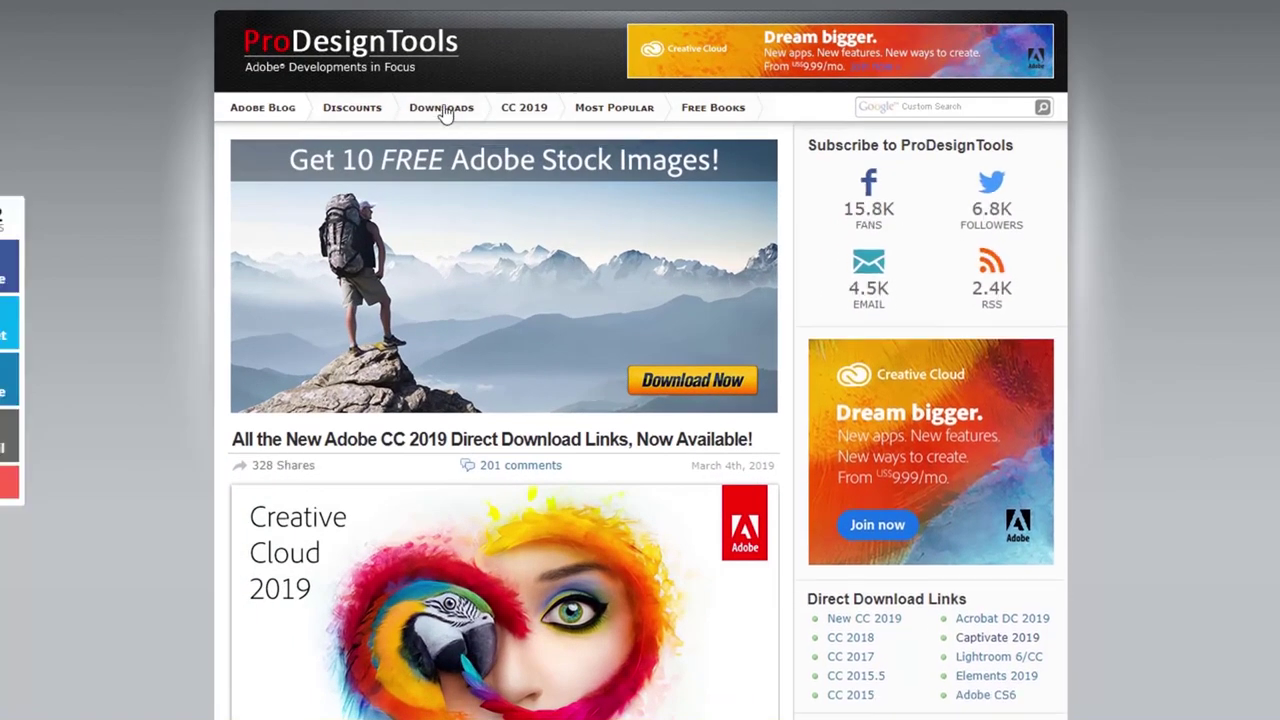
Scroll the home page and open the 'Download New Adobe Captivate 2019 Release: Direct Links & Trials' post.
scroll(445, 115, "down", 5)
scroll(445, 115, "down", 5)
scroll(445, 115, "down", 5)
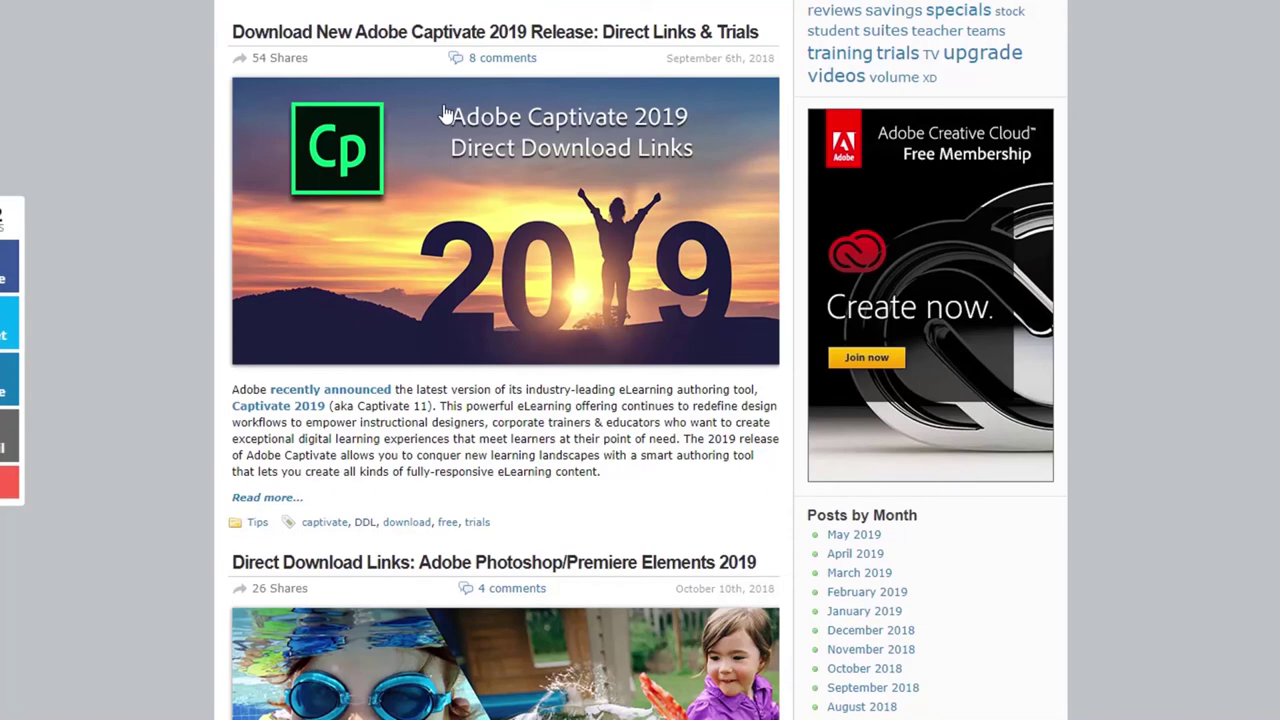
left_click(477, 37)
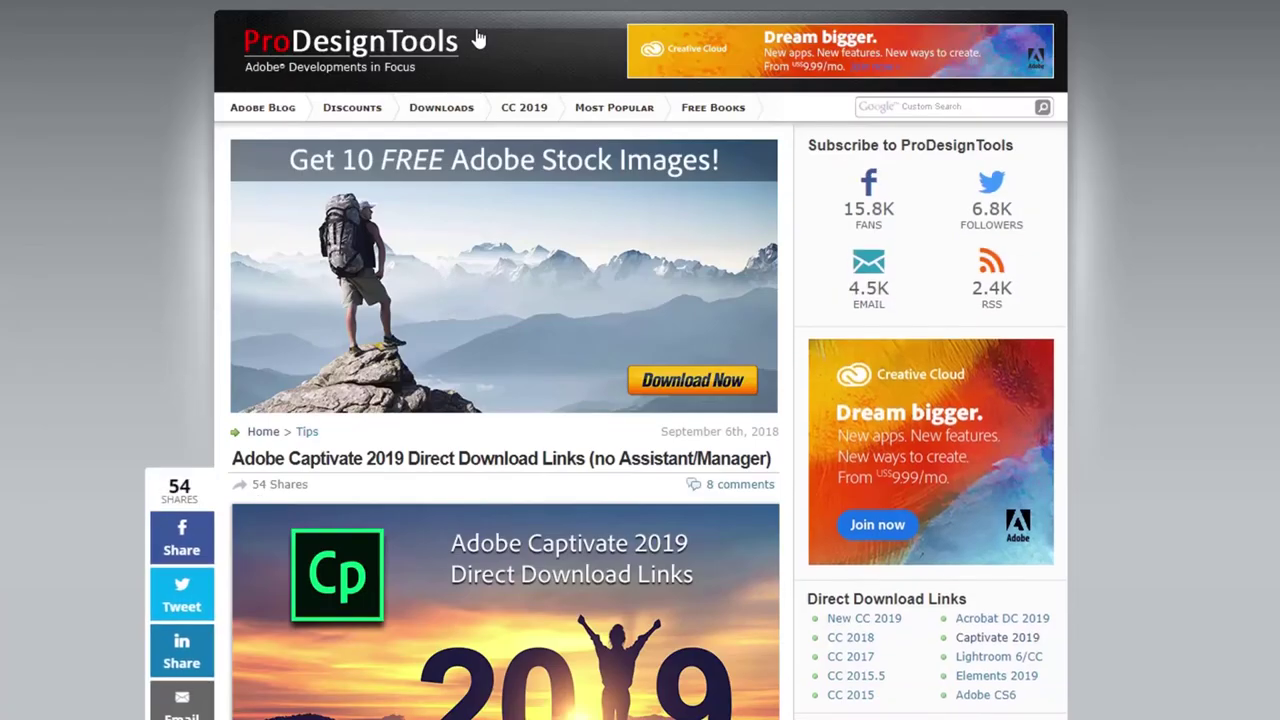
Scroll the article down to the 'Adobe Captivate 2019 (Version 11) Direct Download Links' heading.
scroll(477, 37, "down", 10)
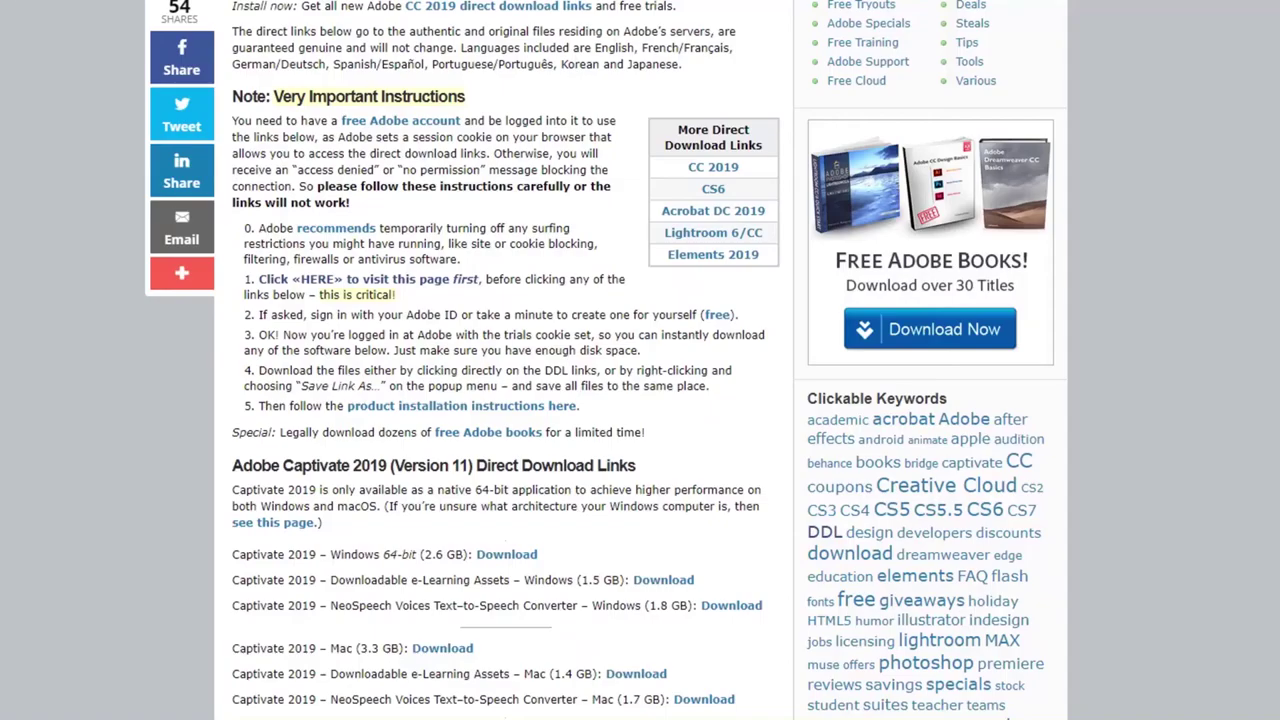
scroll(195, 350, "down", 4)
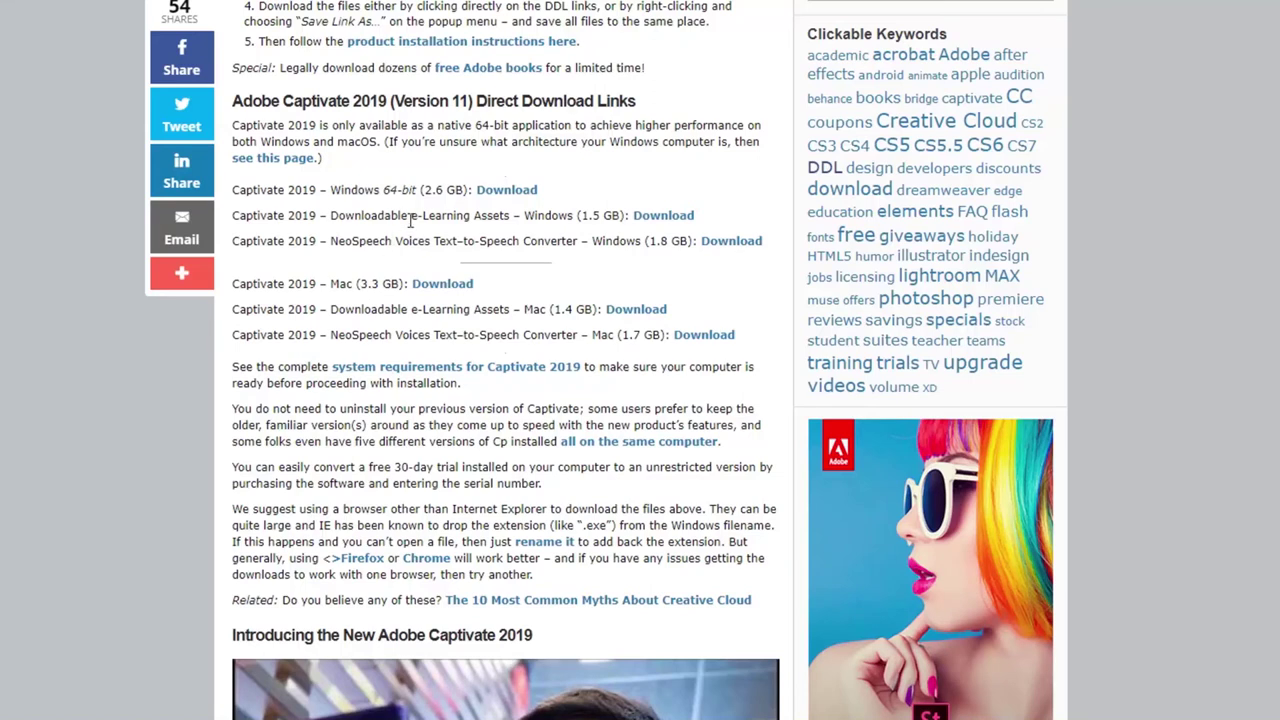
Highlight 'e-Learning Assets' and the NeoSpeech Voices Text-to-Speech Converter name on the Windows line.
left_click_drag(410, 222, 517, 218)
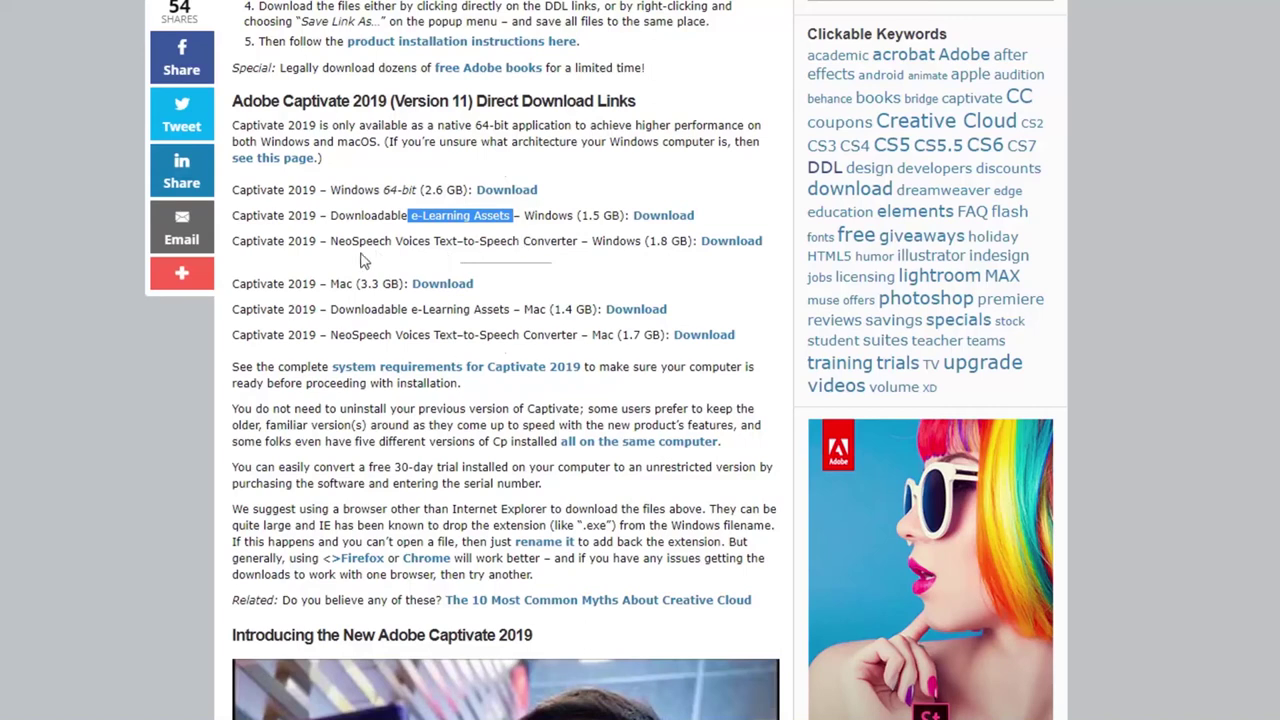
left_click_drag(331, 242, 590, 246)
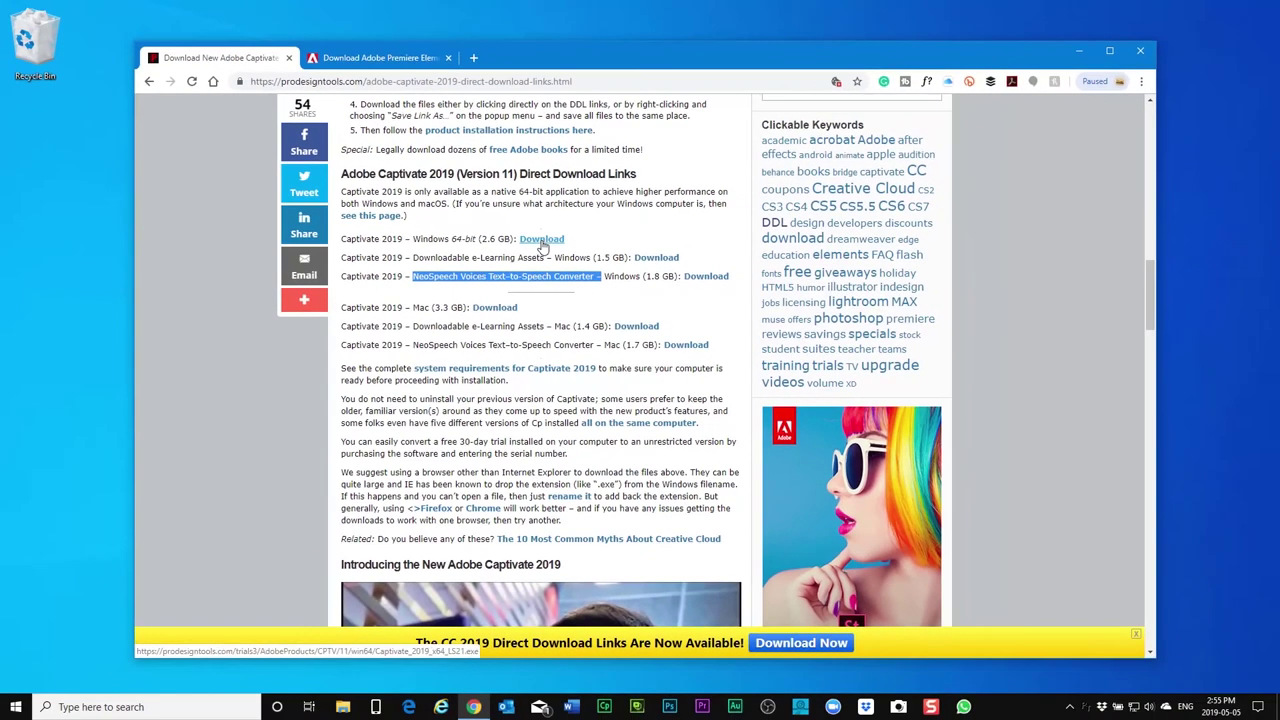
Save Captivate_2019_x64_LS21.exe, the e-Learning Assets and NeoSpeech Voices installers to the Desktop.
left_click(541, 240)
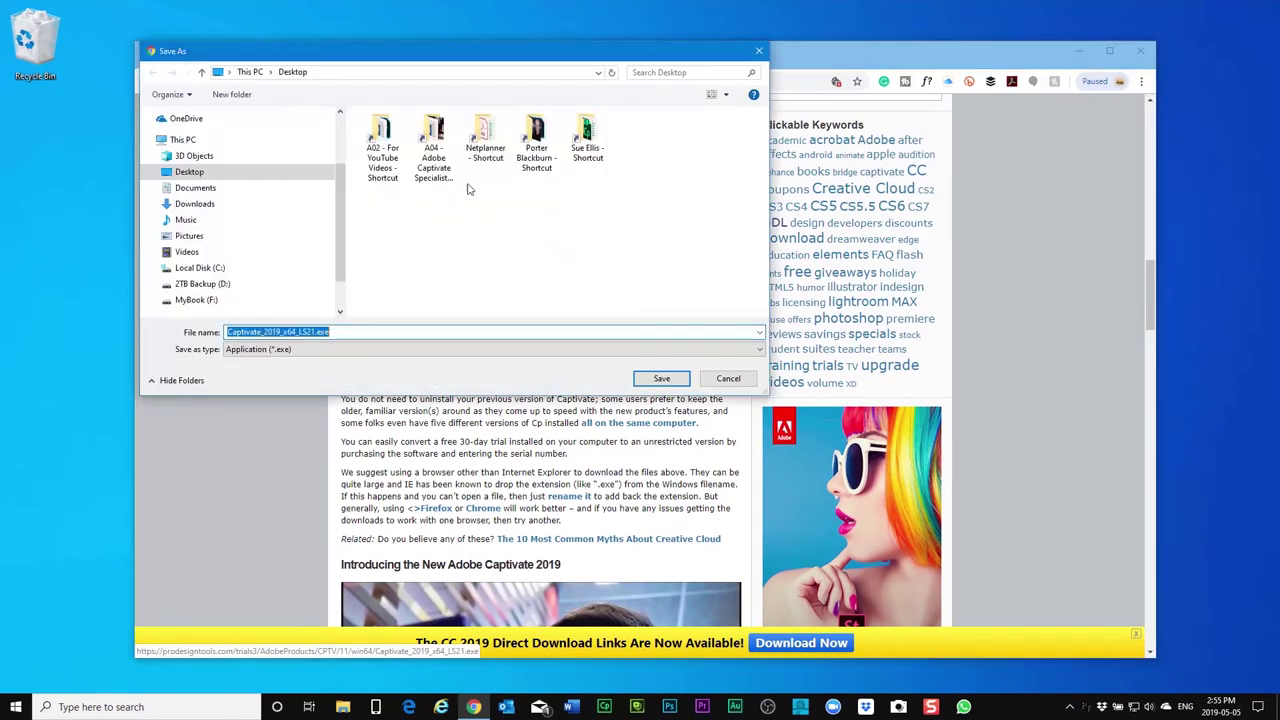
left_click(660, 379)
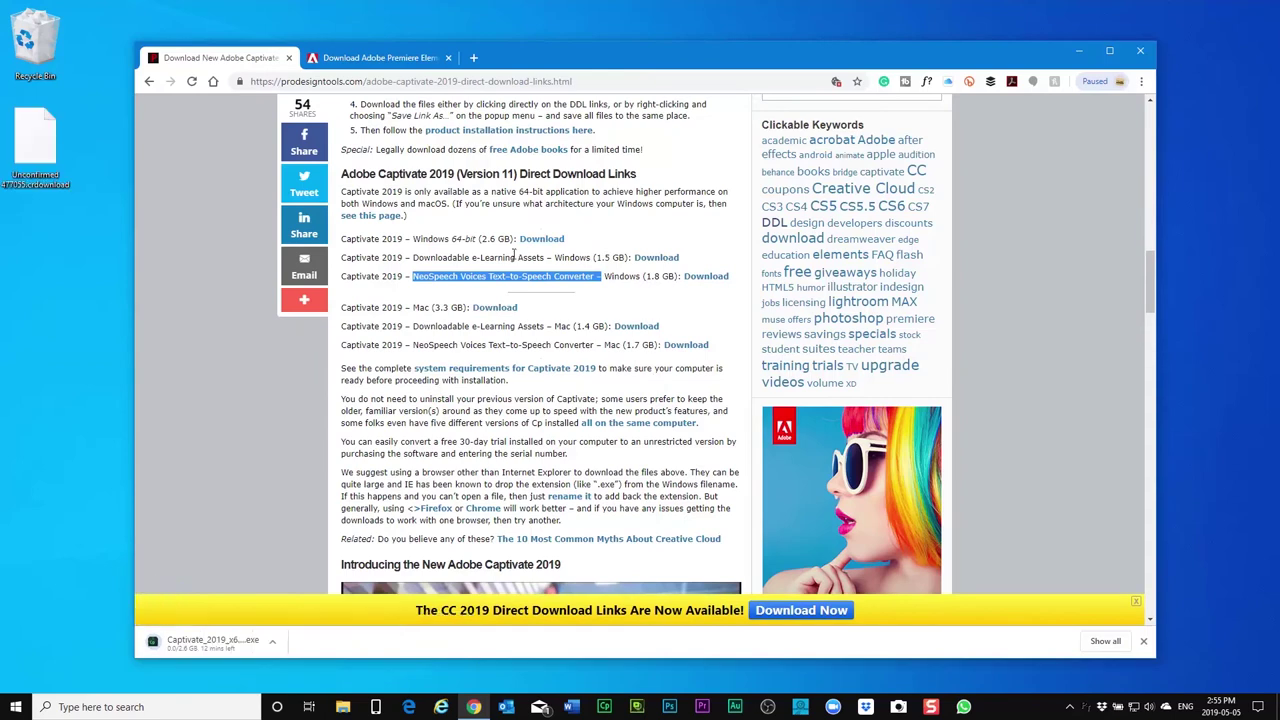
left_click(660, 259)
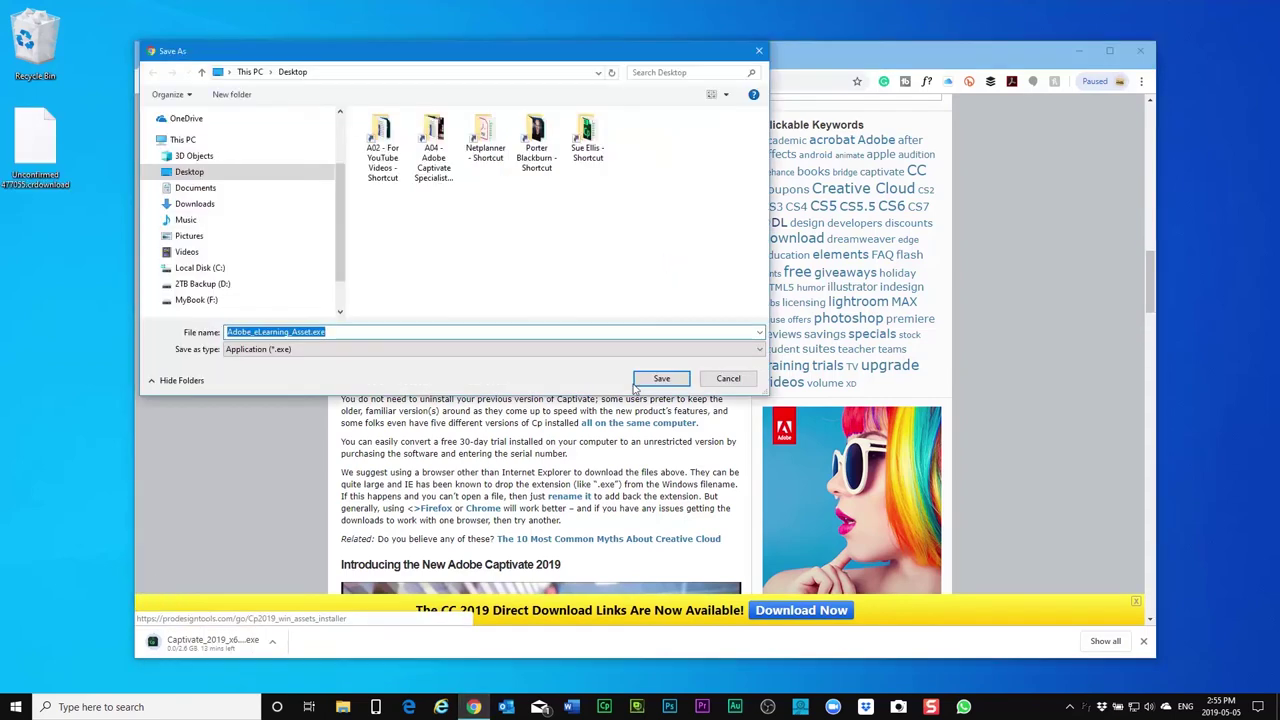
left_click(666, 380)
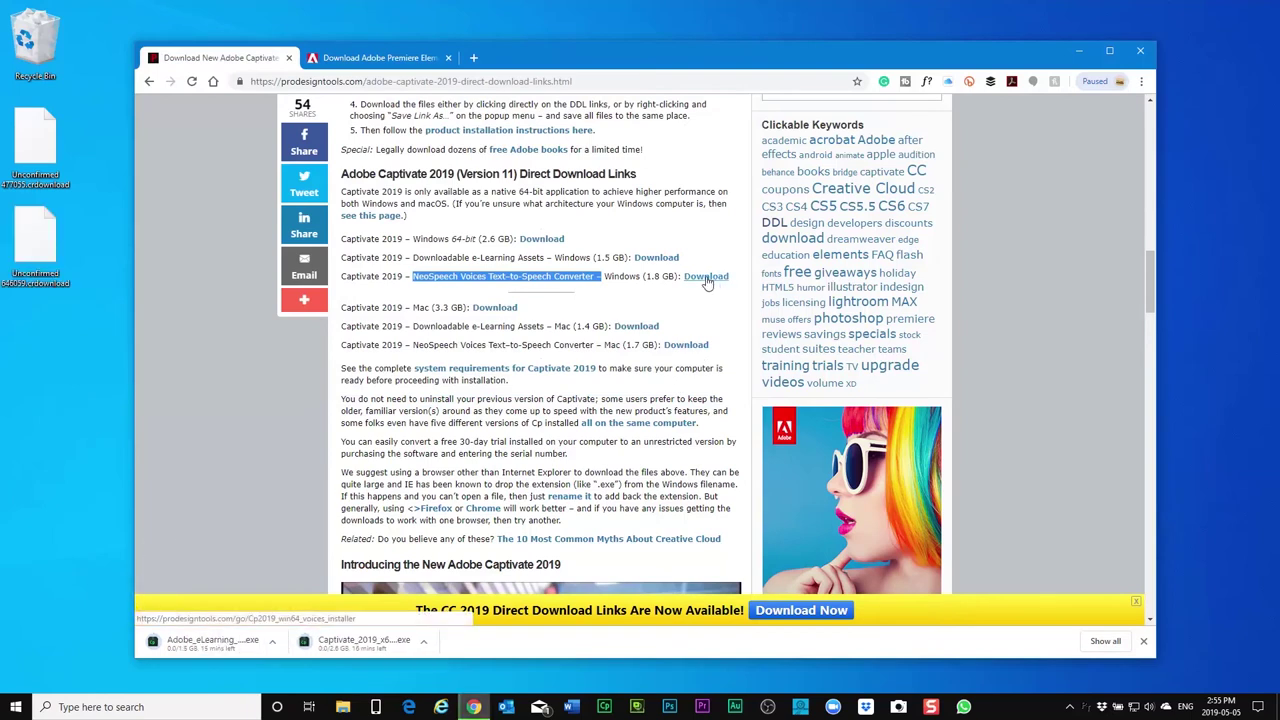
left_click(706, 280)
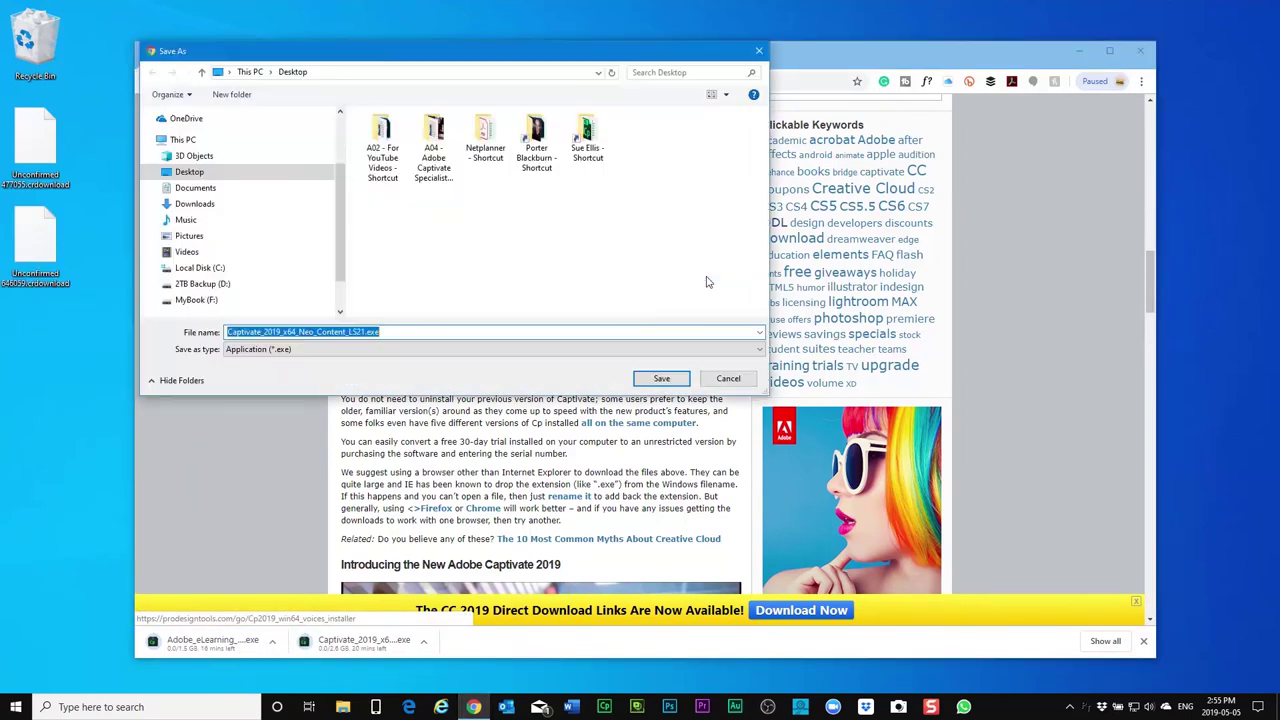
left_click(672, 378)
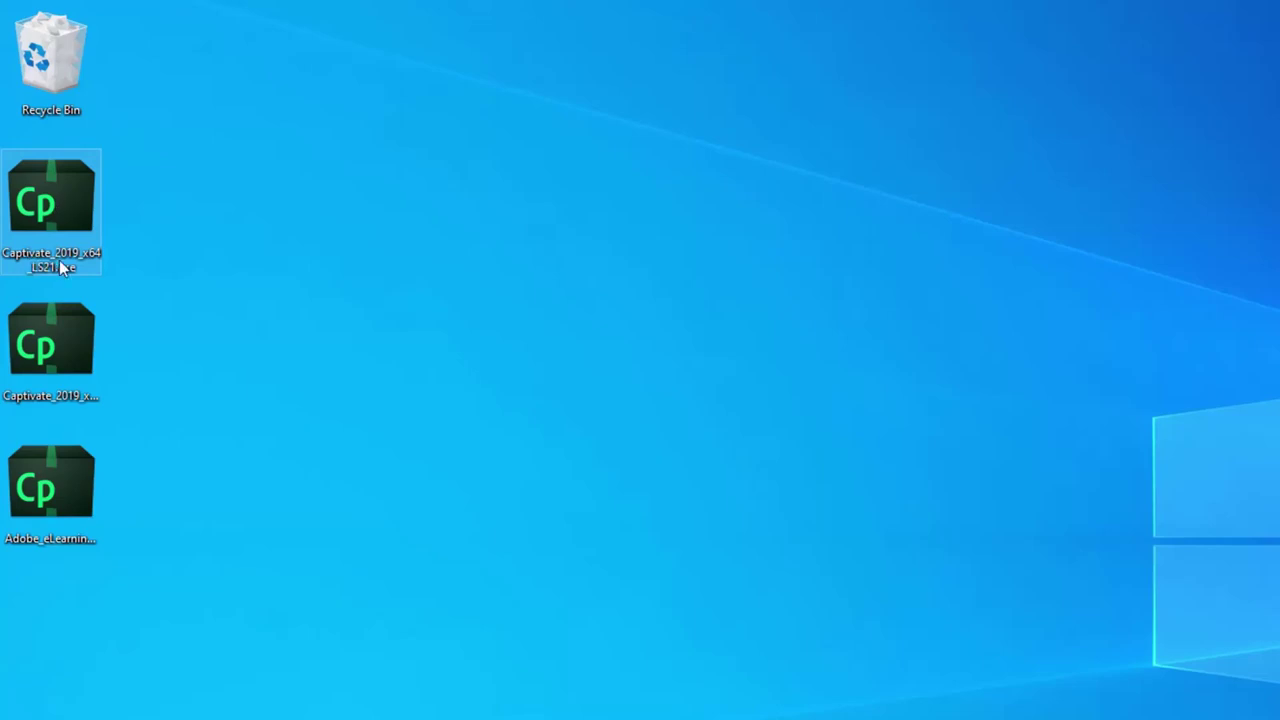
Run Captivate_2019_x64_LS21.exe and extract its files to reach the Captivate and Media Encoder options.
right_click(55, 197)
left_click(66, 204)
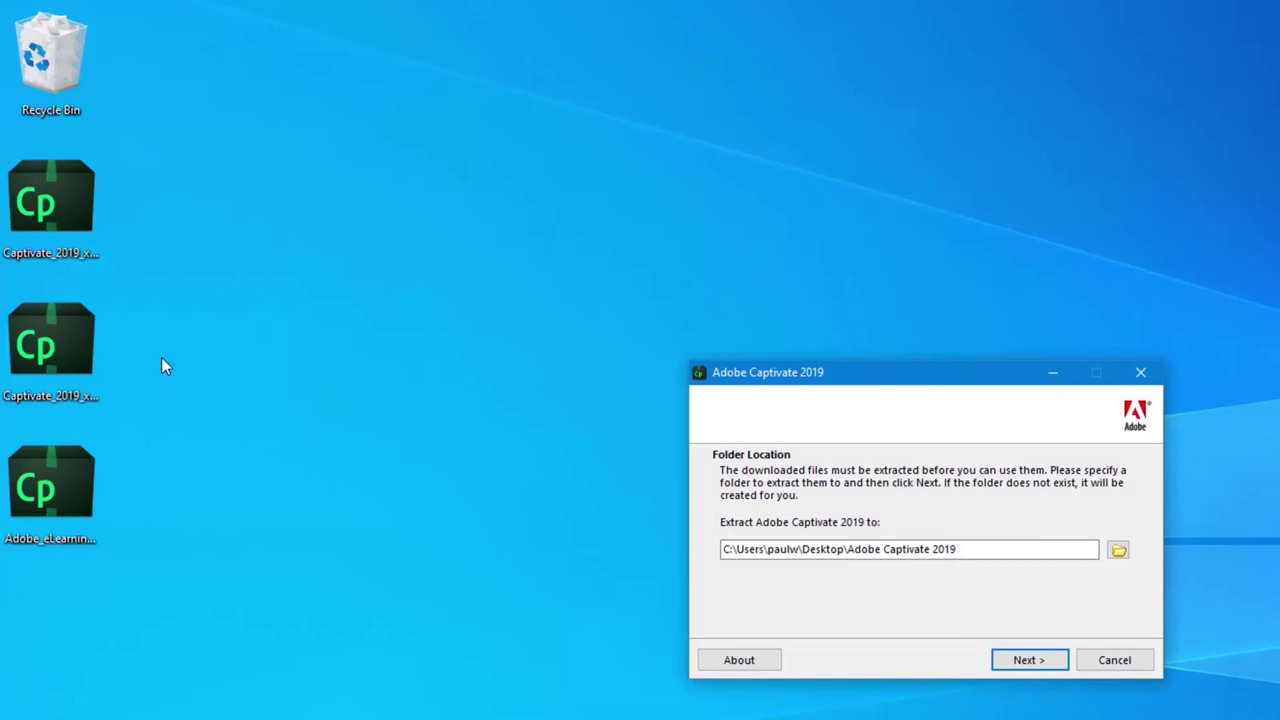
left_click(1040, 661)
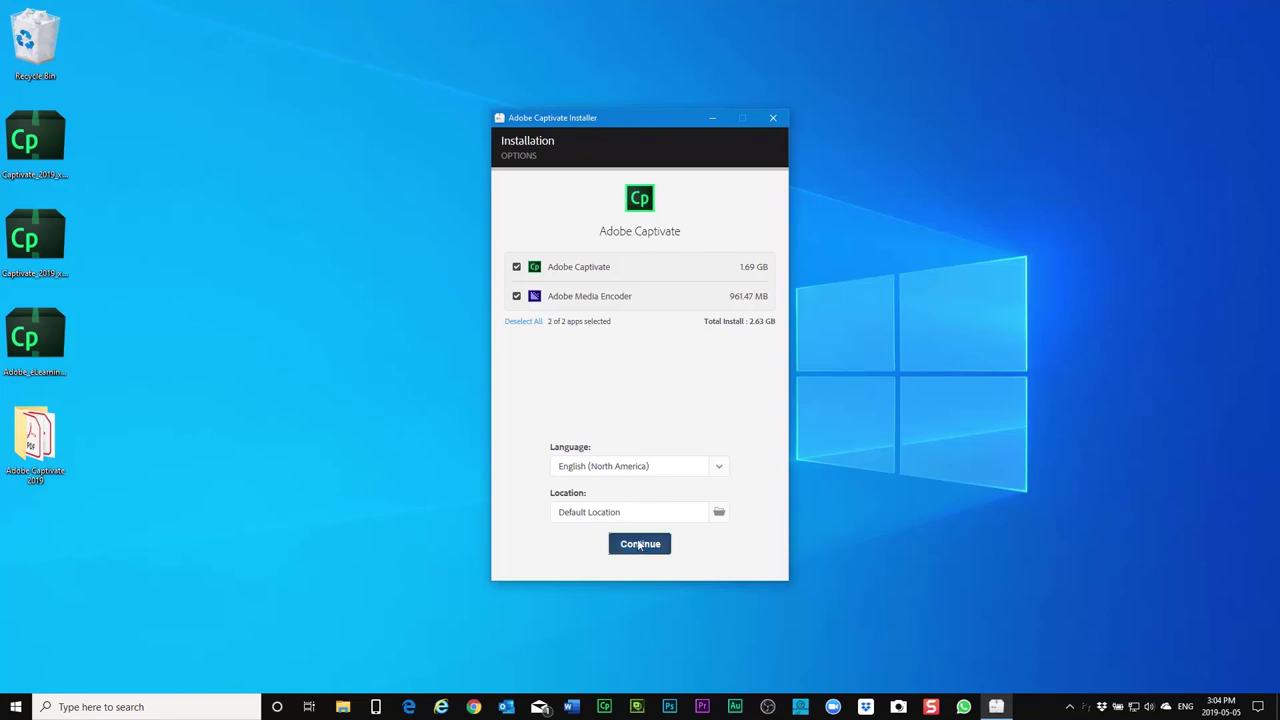
Install Captivate (1.69 GB) and Media Encoder (961.47 MB), then close the Installation Complete dialog.
left_click(638, 544)
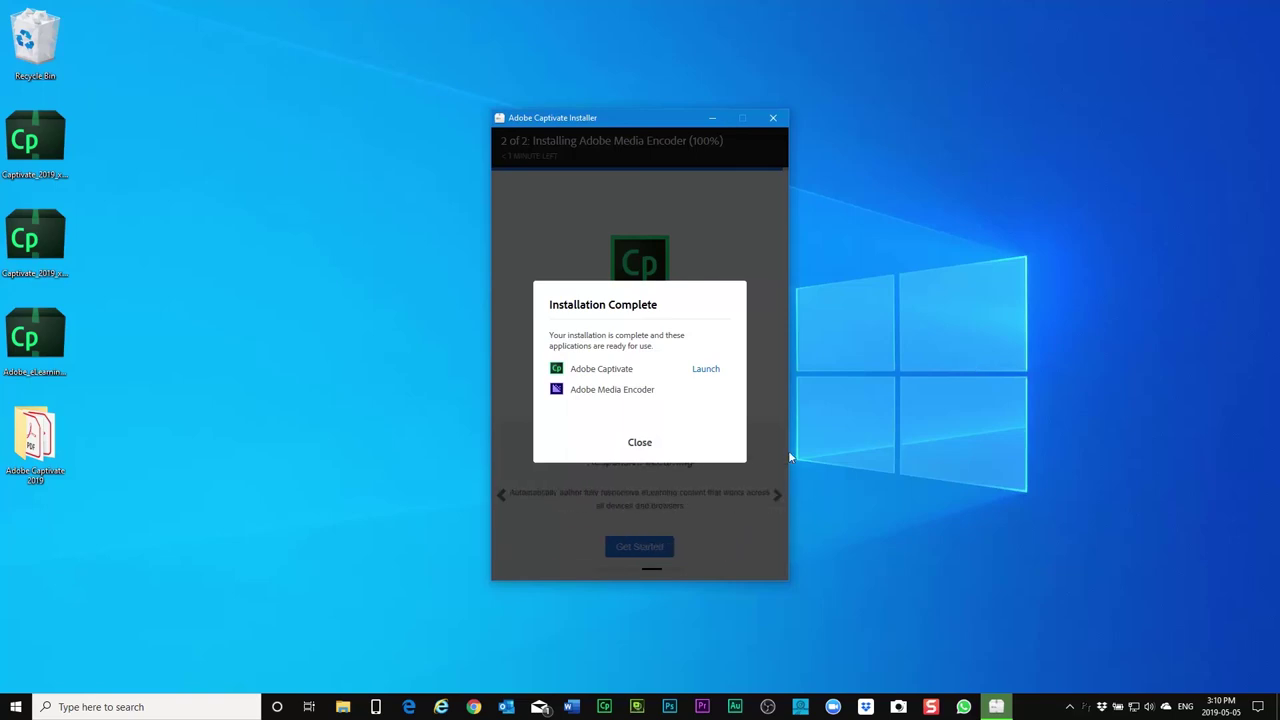
left_click(645, 443)
left_click(45, 247)
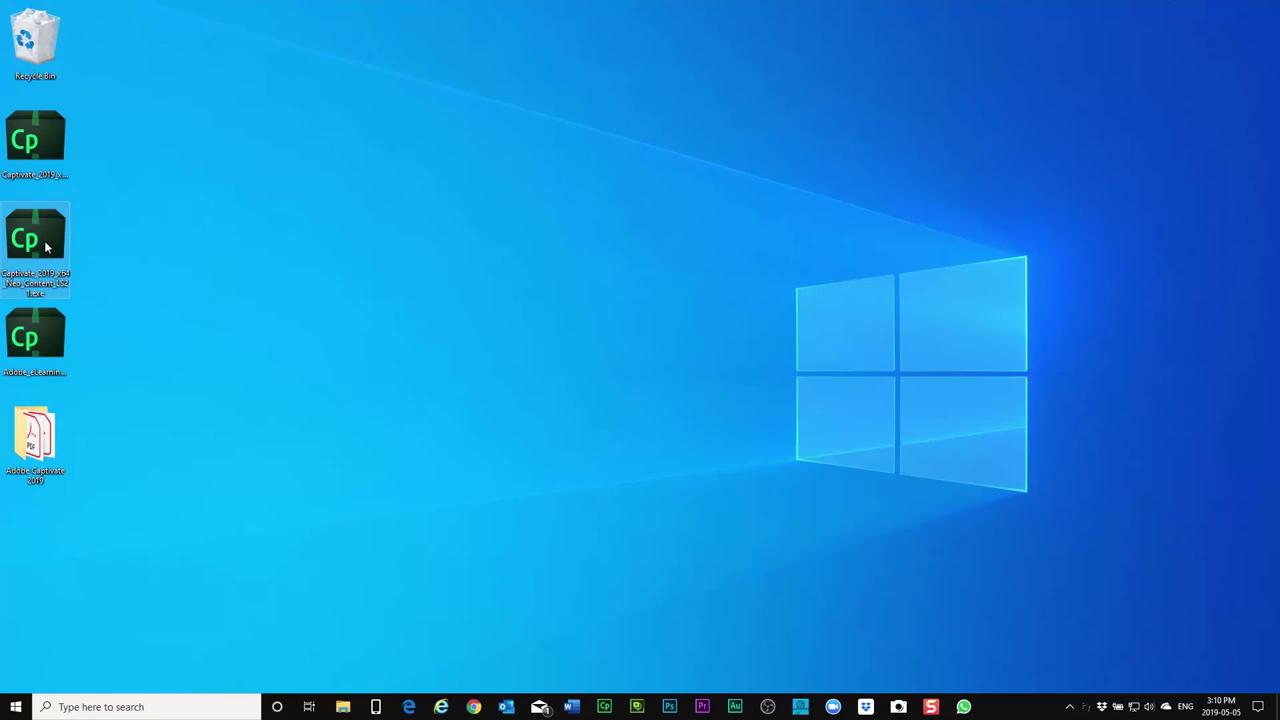
Run the NeoSpeech Voices installer, extract and install Captivate Voices 11.0, then close it.
right_click(45, 247)
left_click(60, 252)
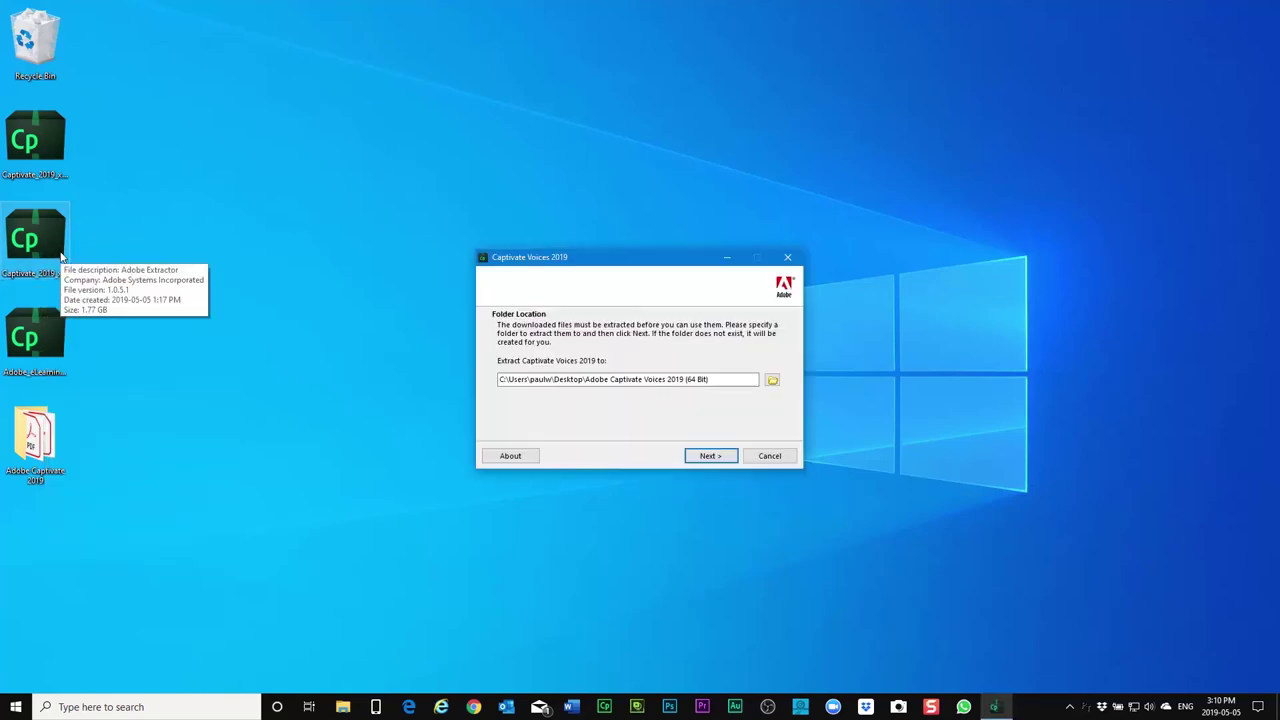
left_click(726, 456)
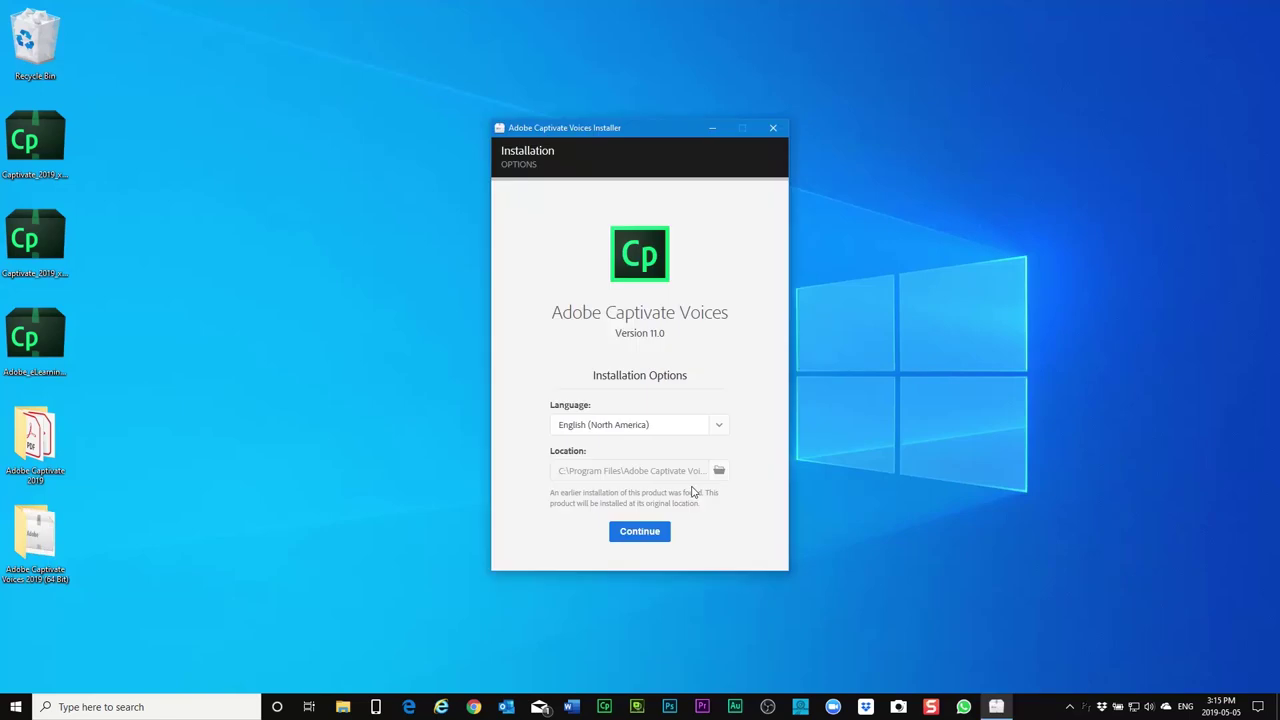
left_click(640, 531)
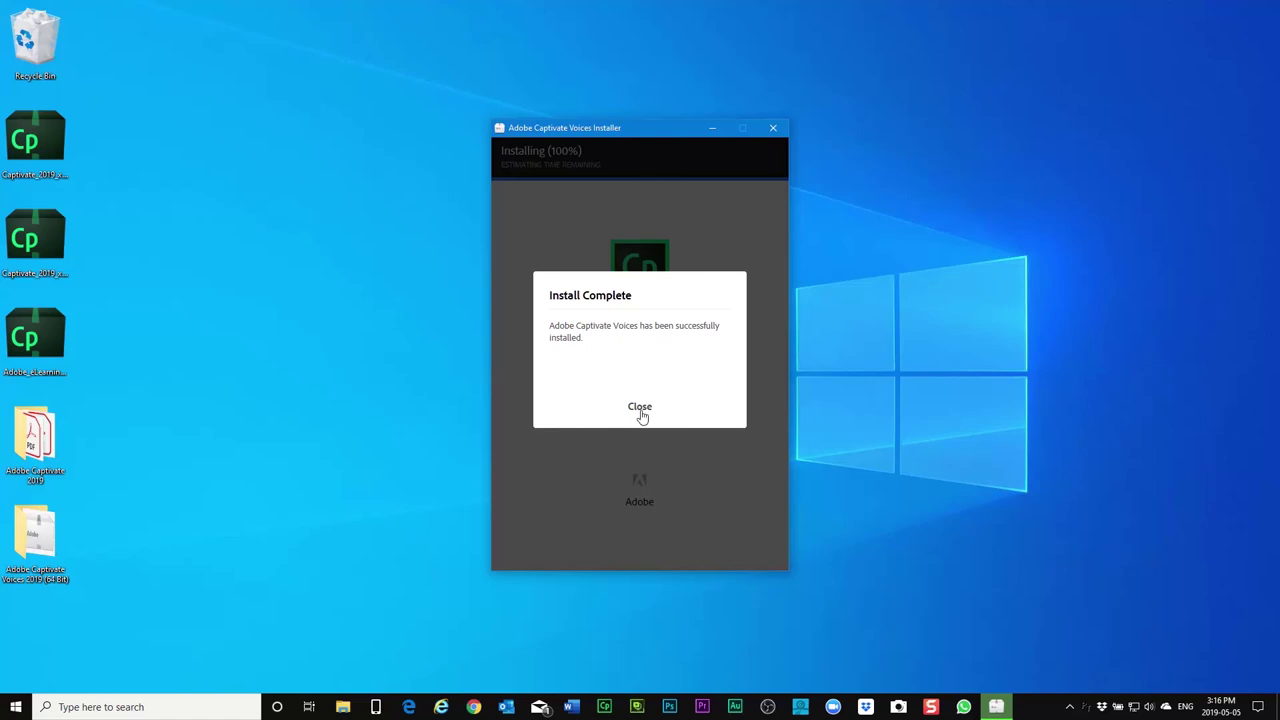
left_click(640, 408)
left_click(48, 335)
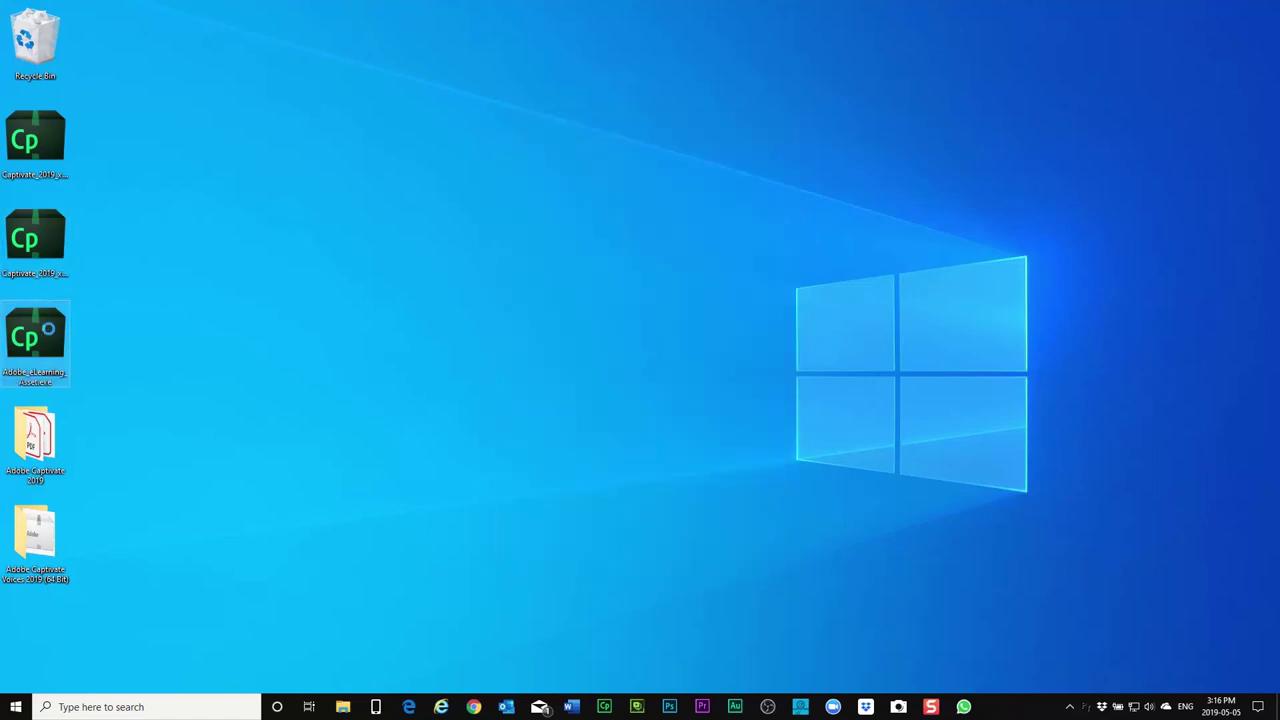
Run Adobe_eLearning_Assets.exe, extract and install Captivate Assets 11.0, then close the installer.
right_click(49, 331)
left_click(67, 341)
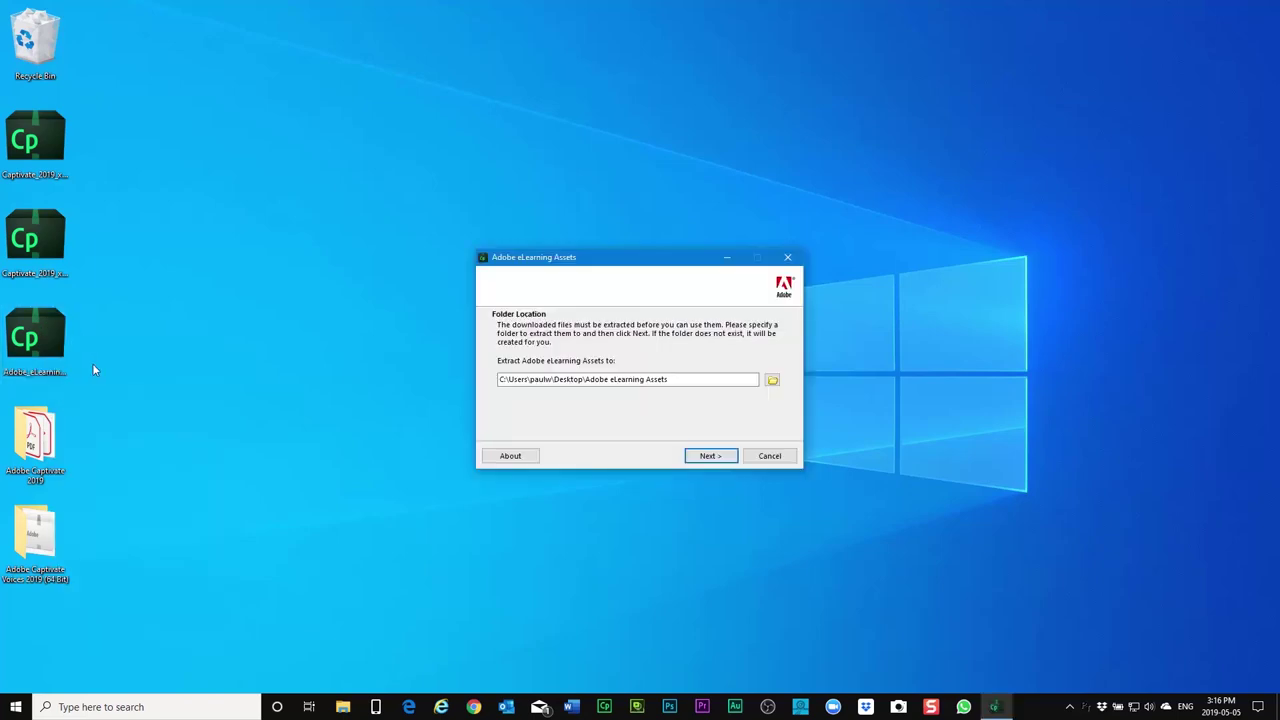
left_click(710, 456)
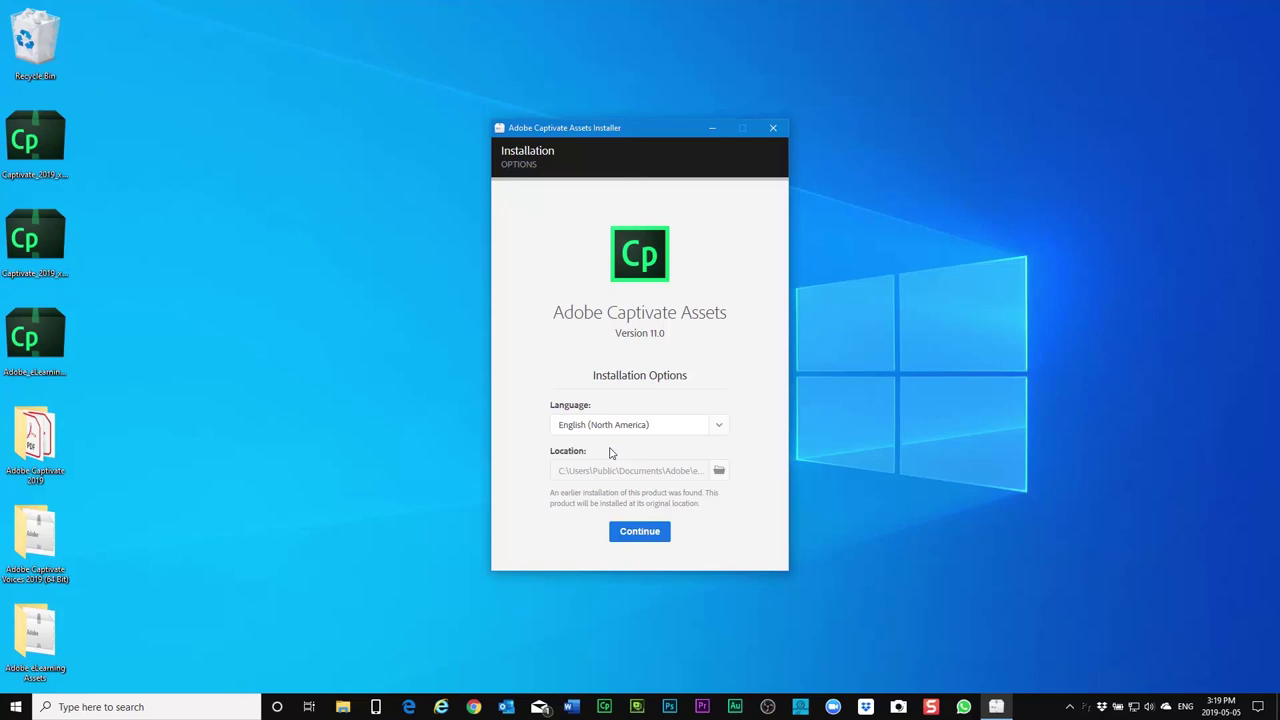
left_click(641, 533)
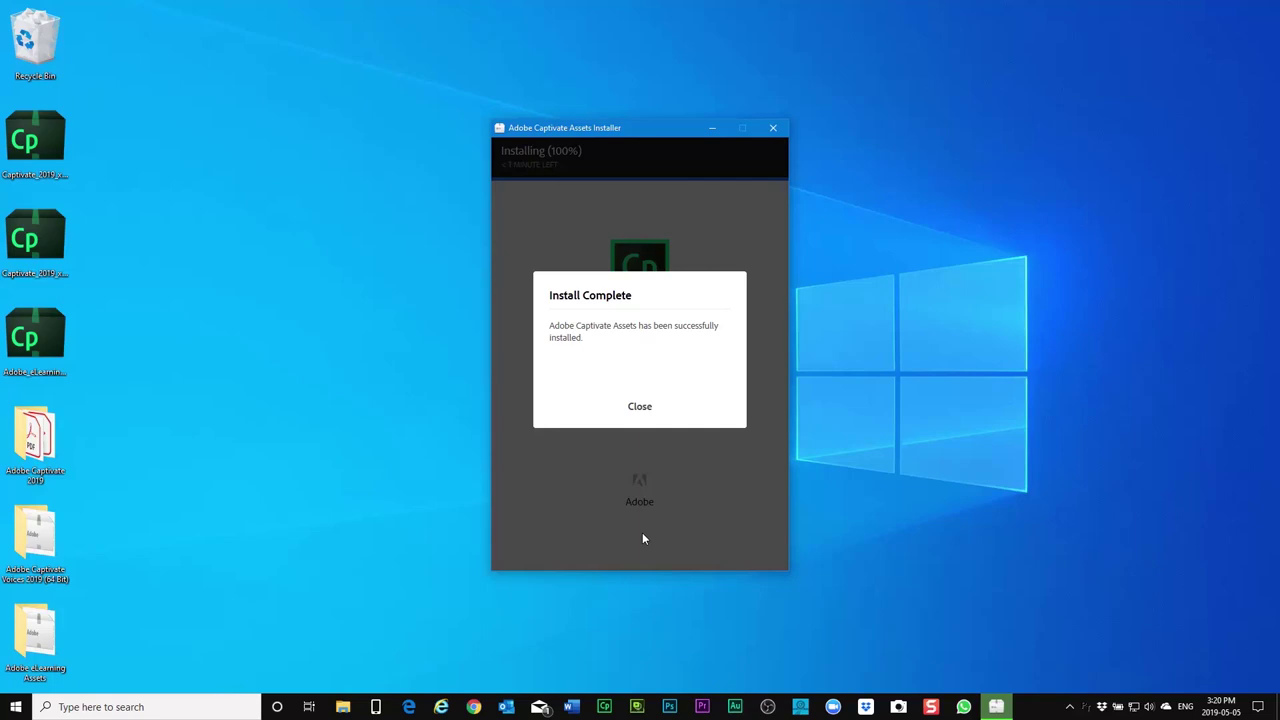
left_click(643, 407)
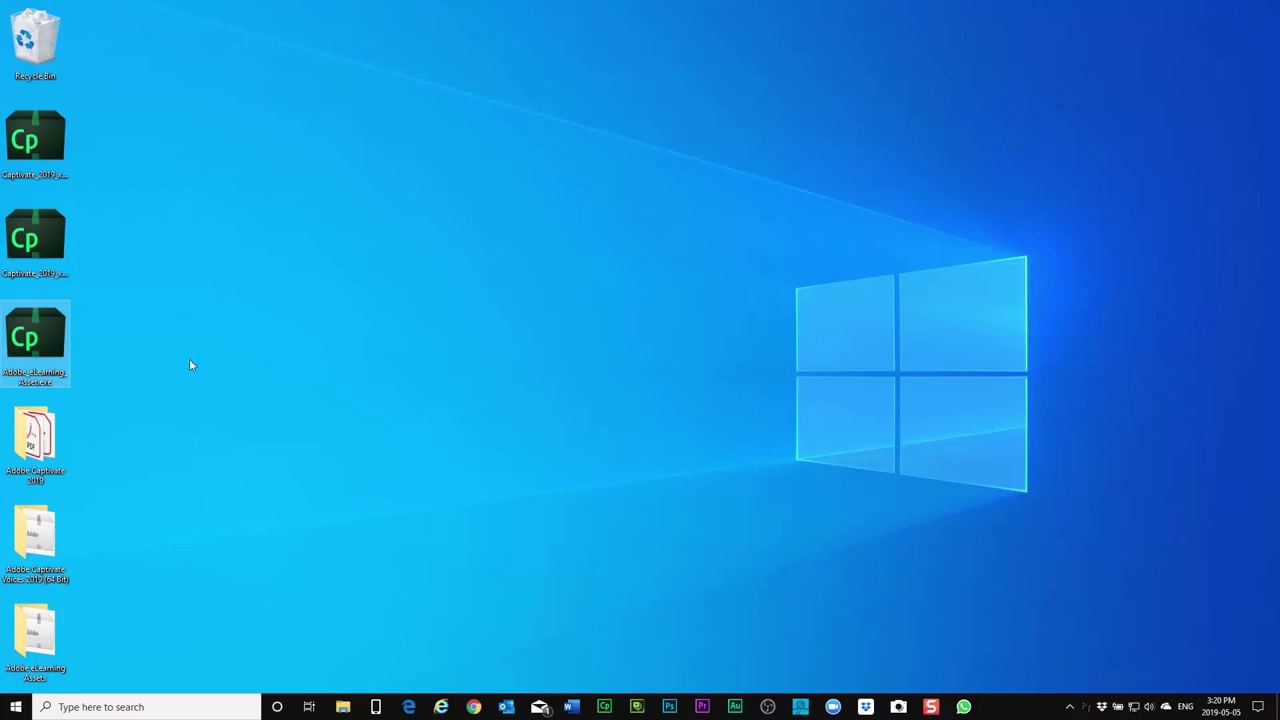
Delete the three installer files and move the Voices and eLearning Assets folders into Adobe Captivate 2019.
left_click_drag(188, 358, 22, 130)
key("Delete")
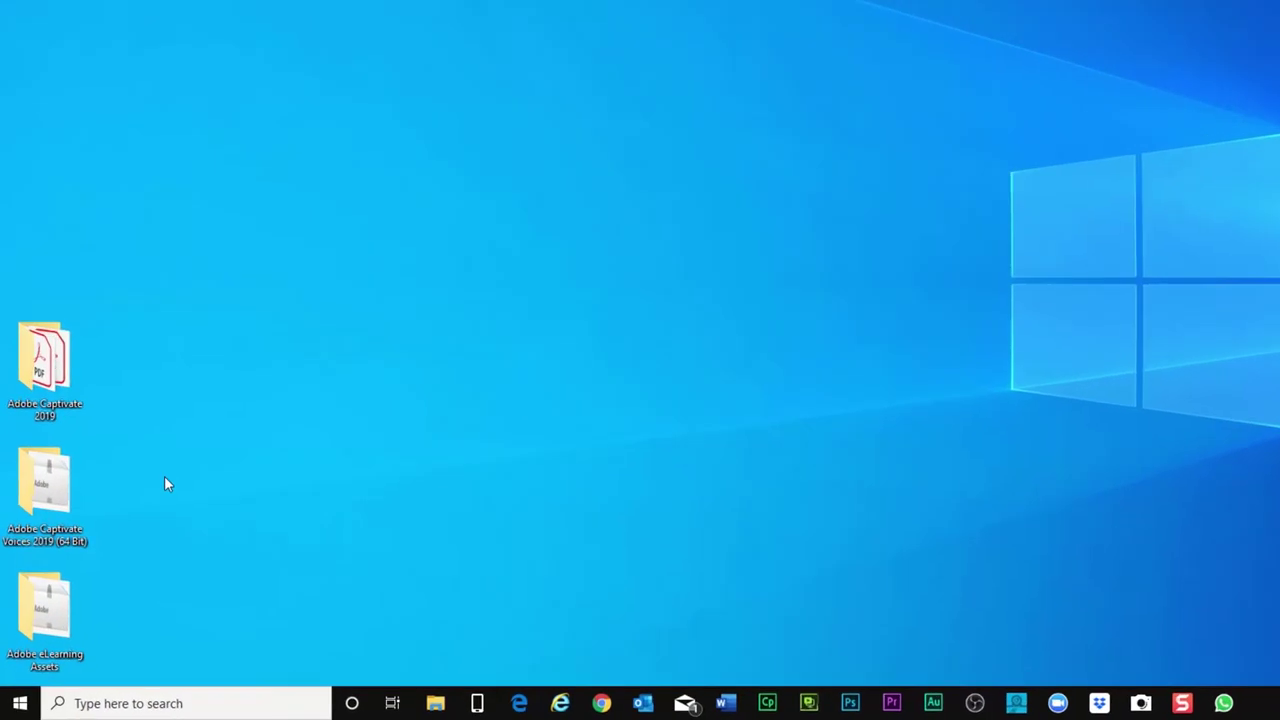
left_click_drag(165, 478, 59, 640)
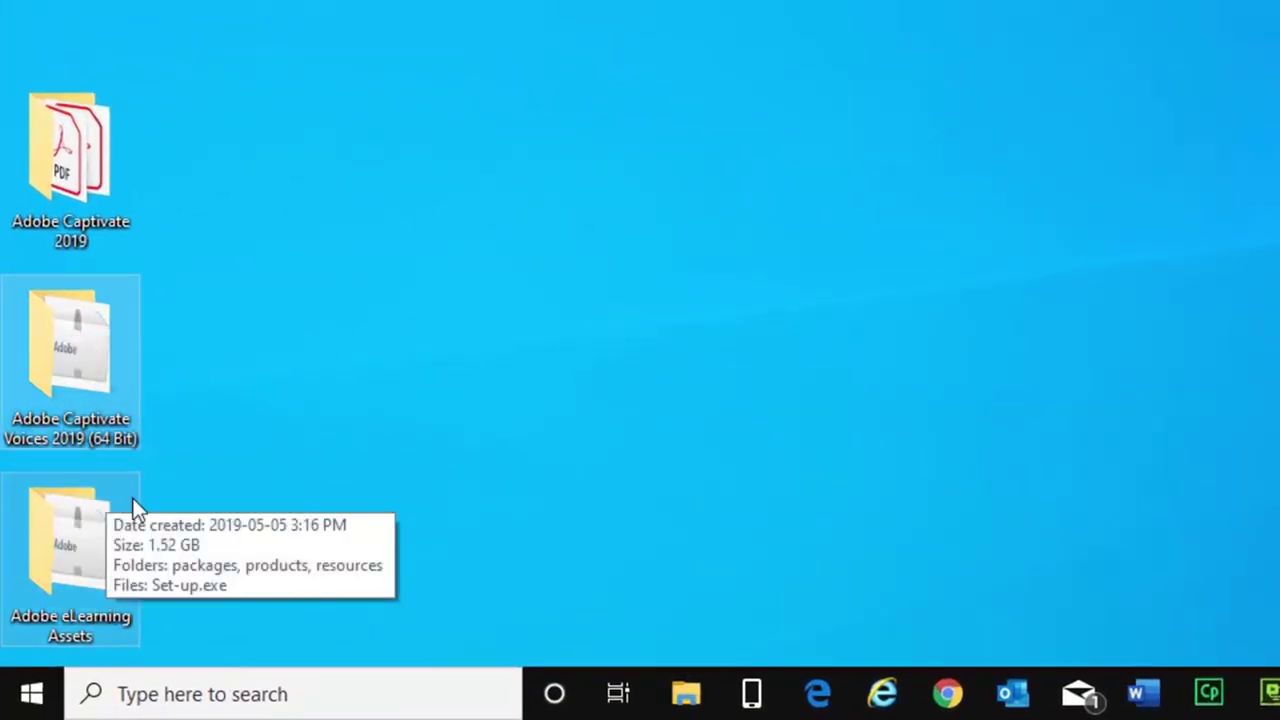
left_click_drag(91, 347, 99, 188)
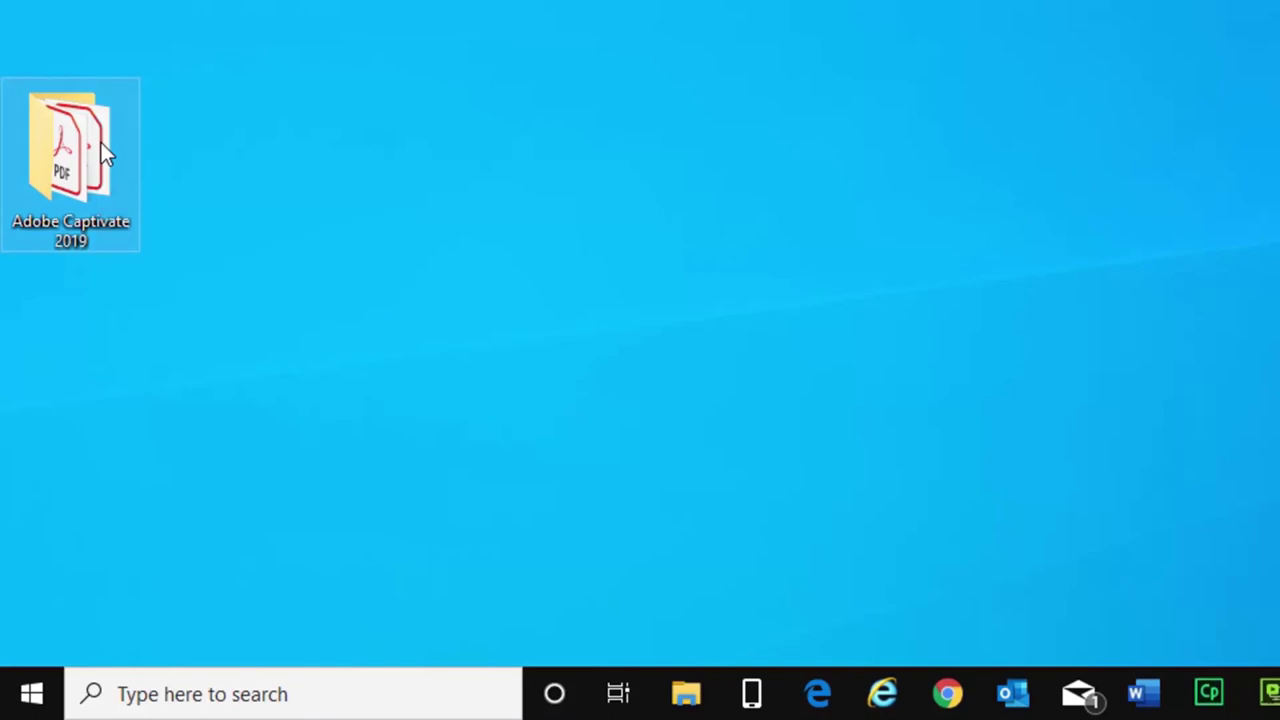
double_click(101, 142)
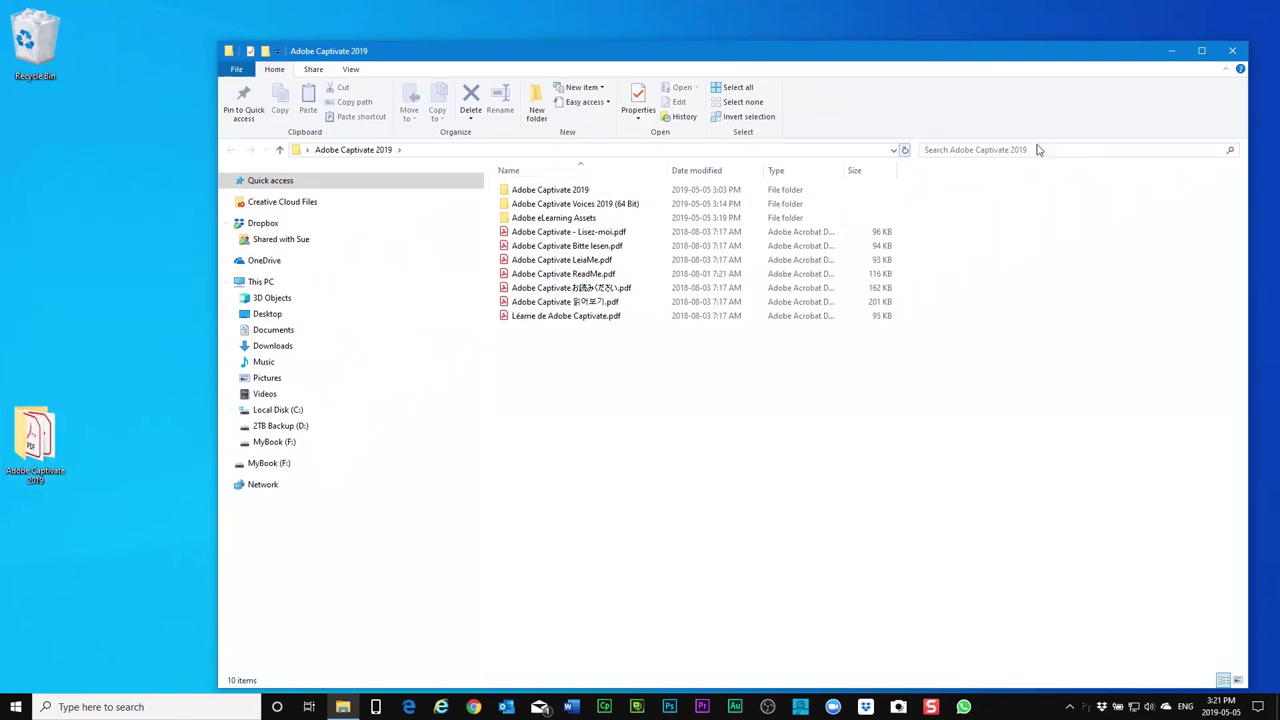
left_click(1232, 50)
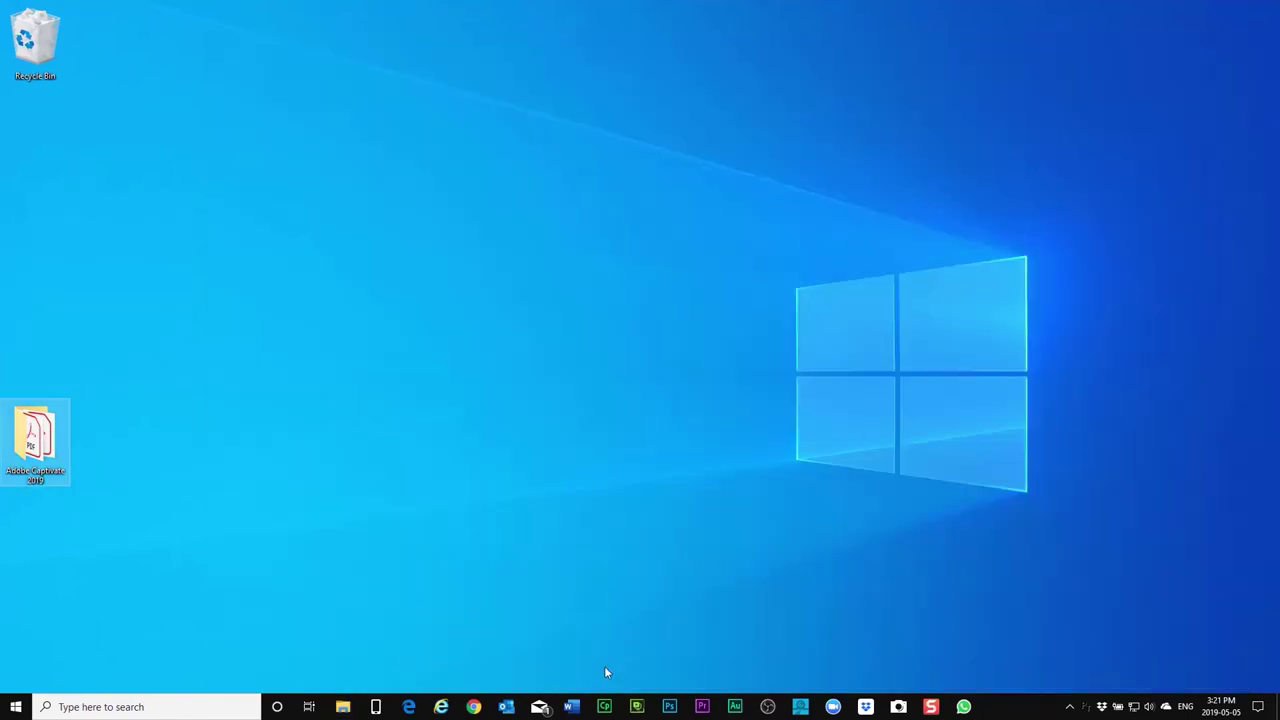
Launch Captivate 2019 from the taskbar and run Help > Check for Updates.
left_click(604, 706)
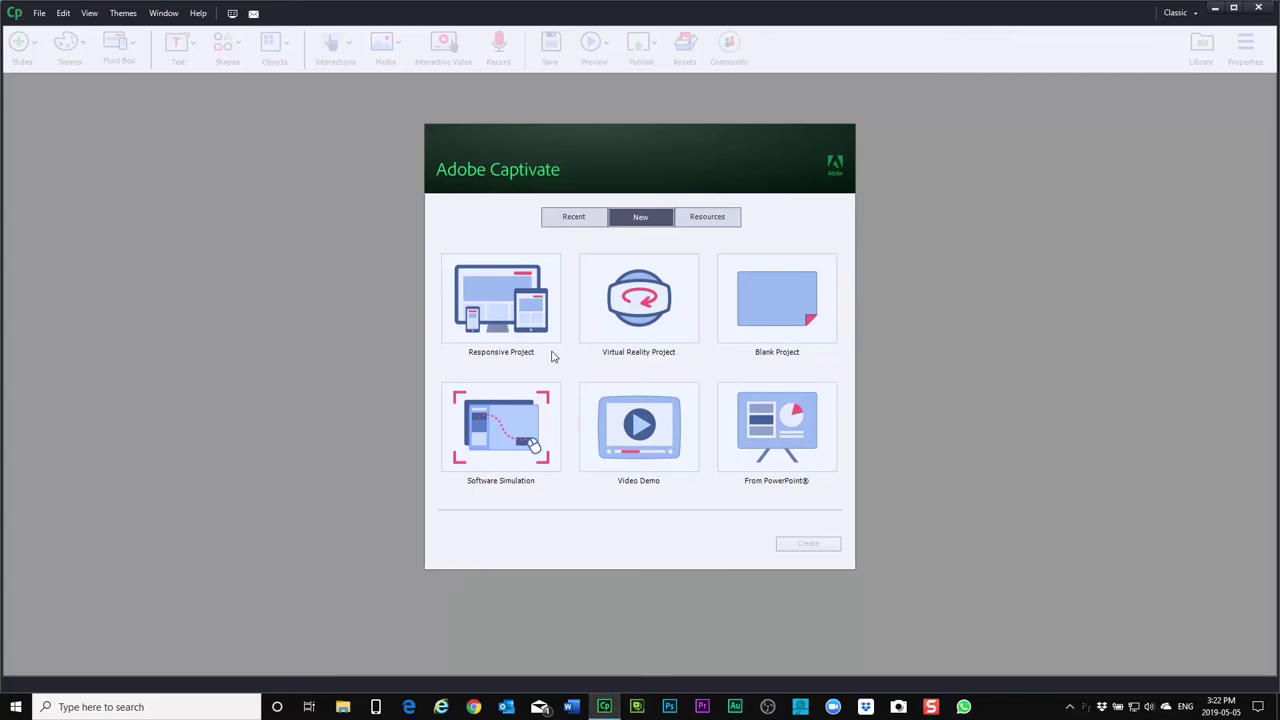
left_click(198, 14)
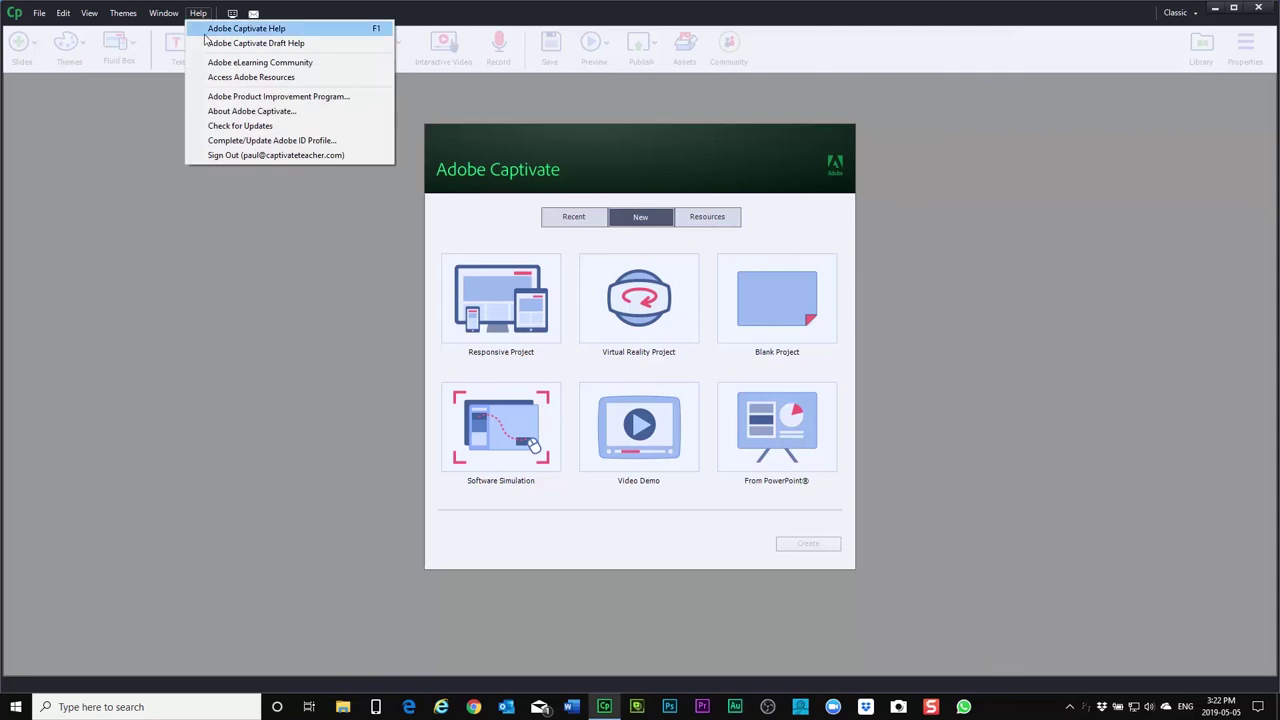
left_click(213, 128)
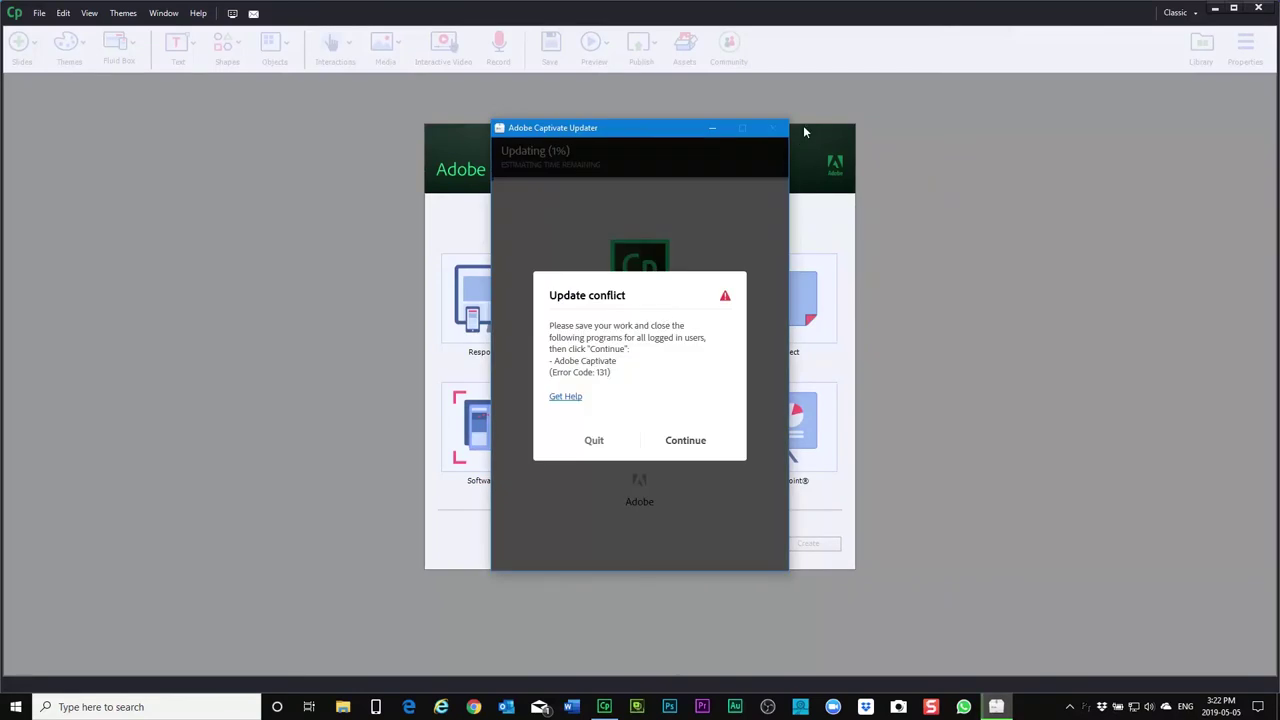
Quit Adobe Captivate 2019 and continue past the conflict so the 11.0.1 update starts installing.
left_click(1262, 8)
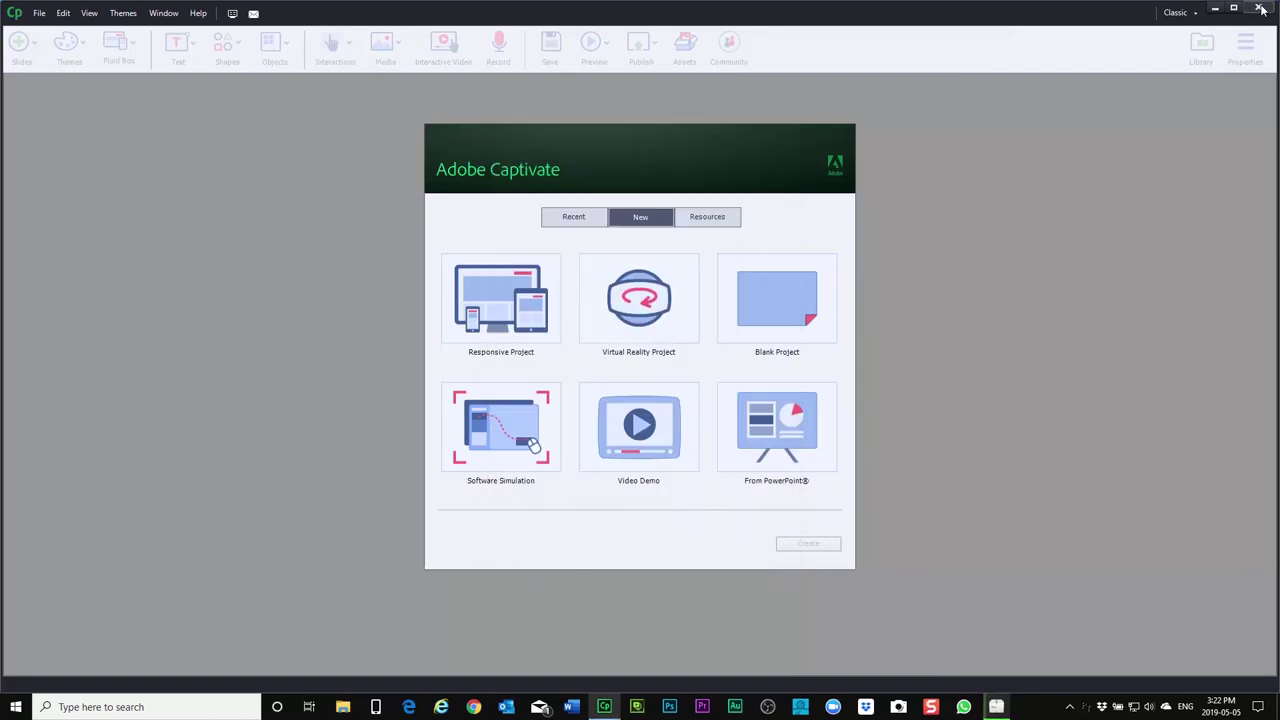
left_click(1262, 8)
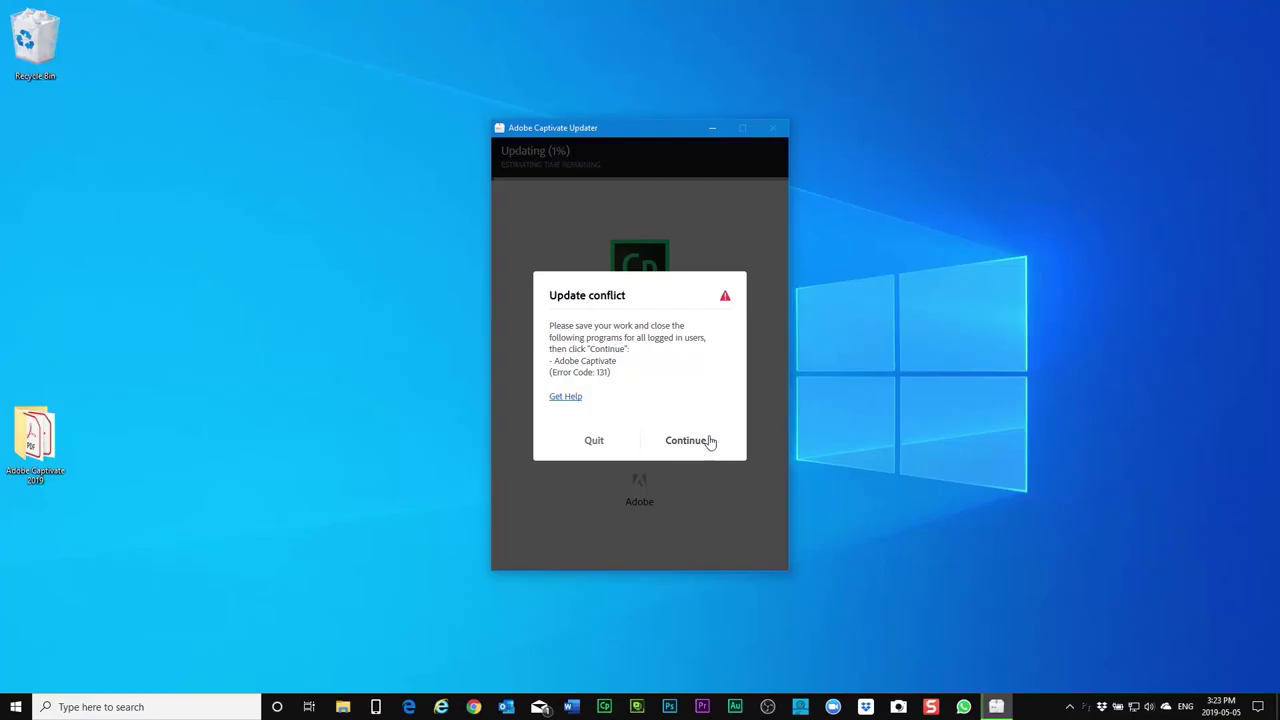
left_click(690, 444)
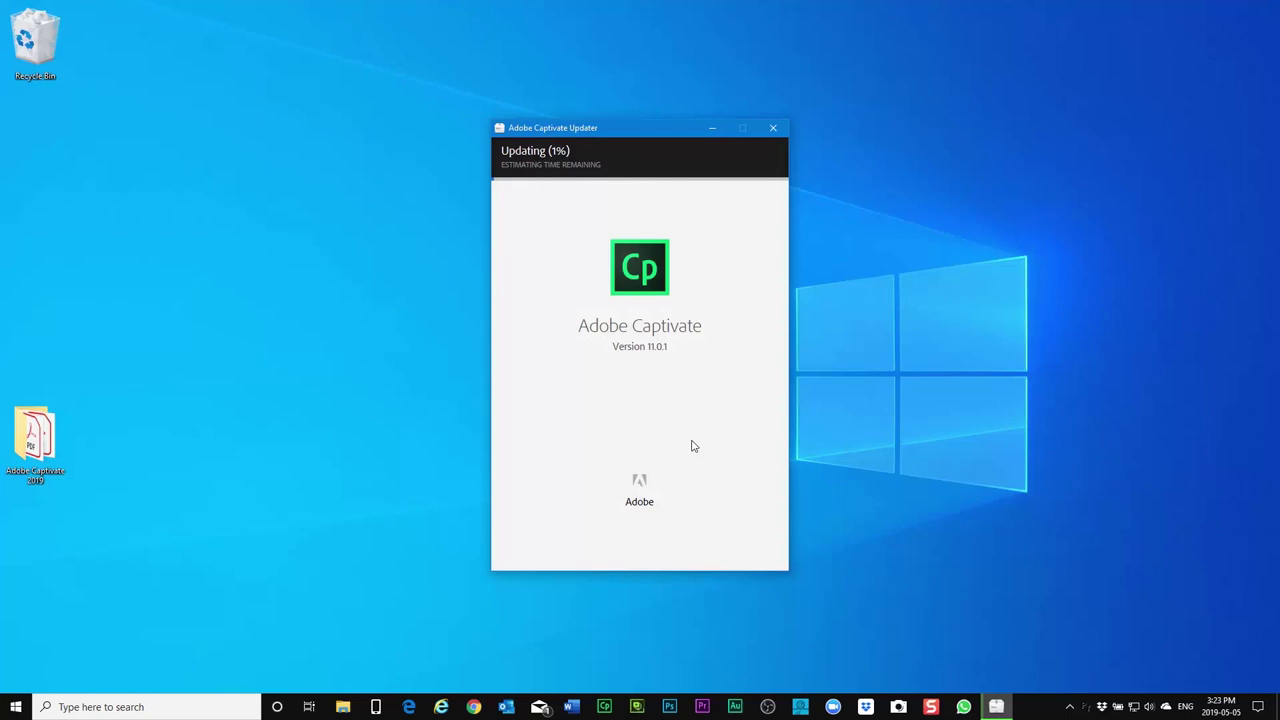